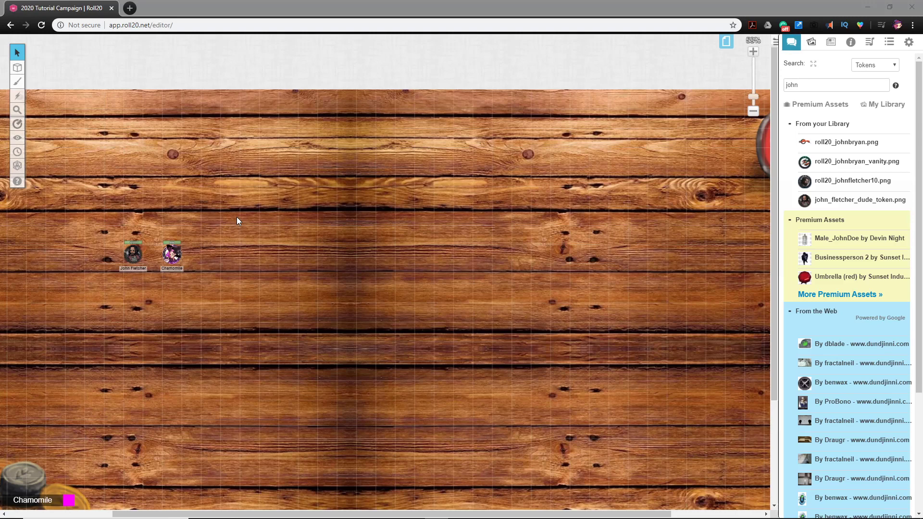
pyautogui.moveTo(194, 302); pyautogui.dragTo(366, 371)
pyautogui.moveTo(299, 368); pyautogui.dragTo(412, 358)
pyautogui.moveTo(488, 319); pyautogui.dragTo(388, 358)
pyautogui.moveTo(255, 329); pyautogui.dragTo(215, 335)
pyautogui.scroll(3, 353, 339)
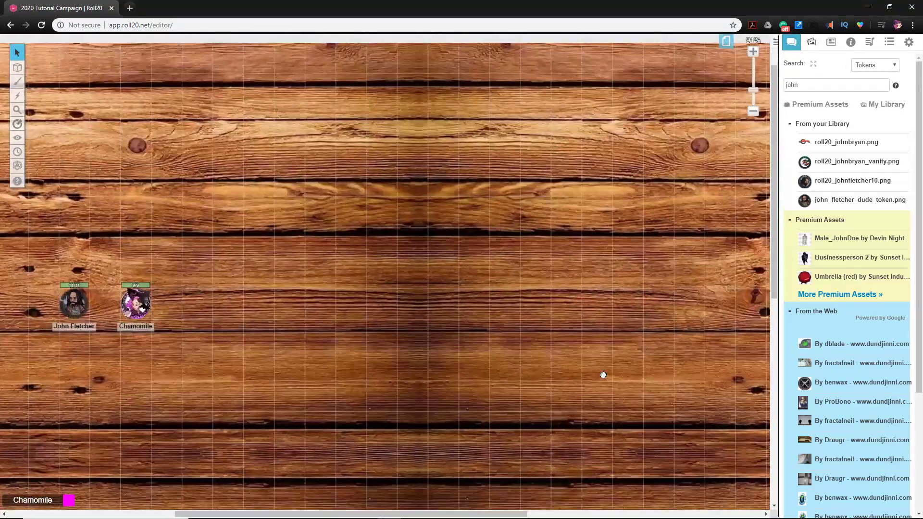
pyautogui.moveTo(601, 374); pyautogui.dragTo(716, 376)
pyautogui.click(354, 316)
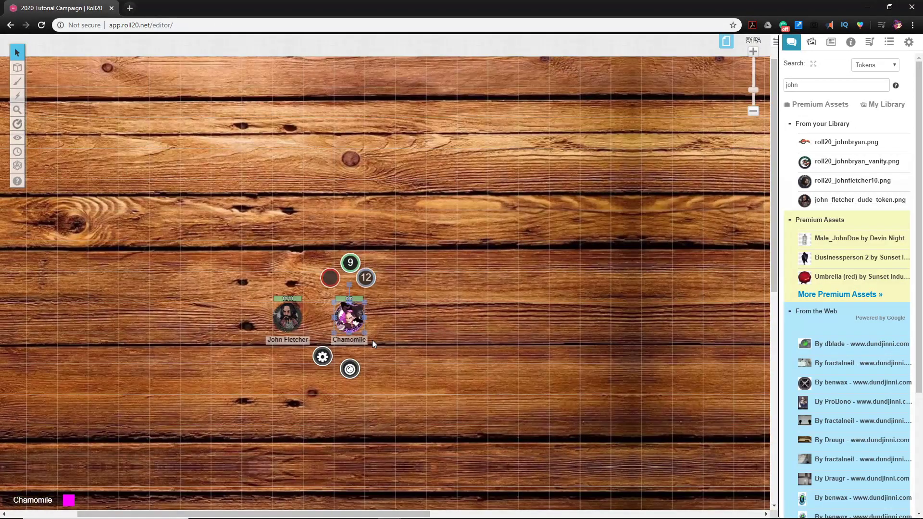
pyautogui.moveTo(363, 333)
pyautogui.mouseDown()
pyautogui.moveTo(553, 429)
pyautogui.moveTo(366, 333)
pyautogui.mouseUp()
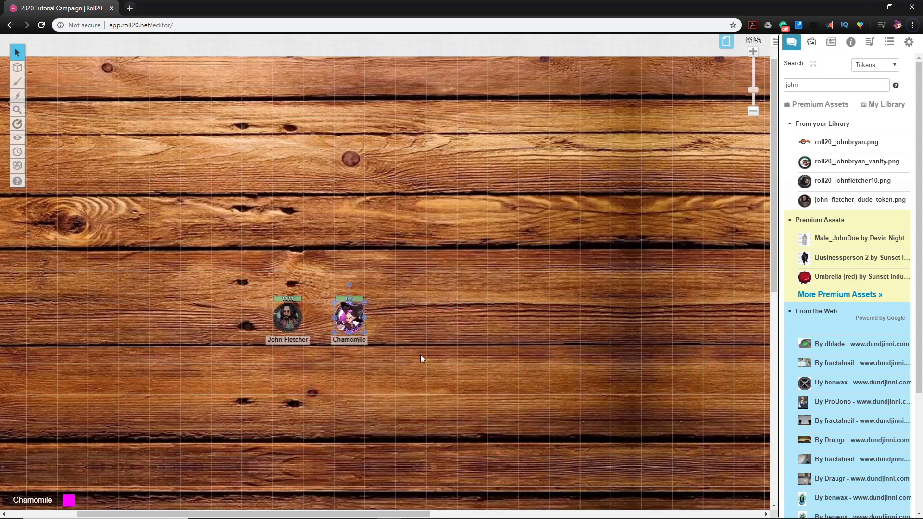
pyautogui.moveTo(473, 433); pyautogui.dragTo(419, 364)
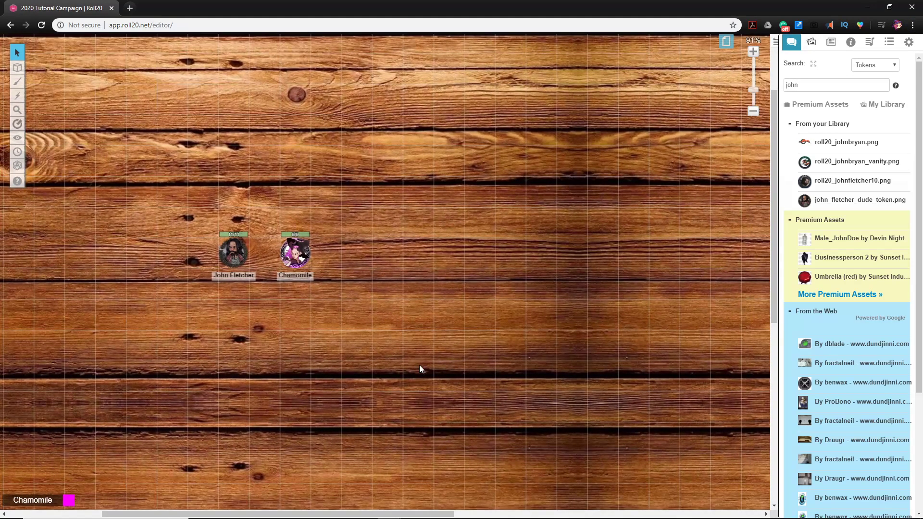
pyautogui.moveTo(313, 454); pyautogui.dragTo(406, 382)
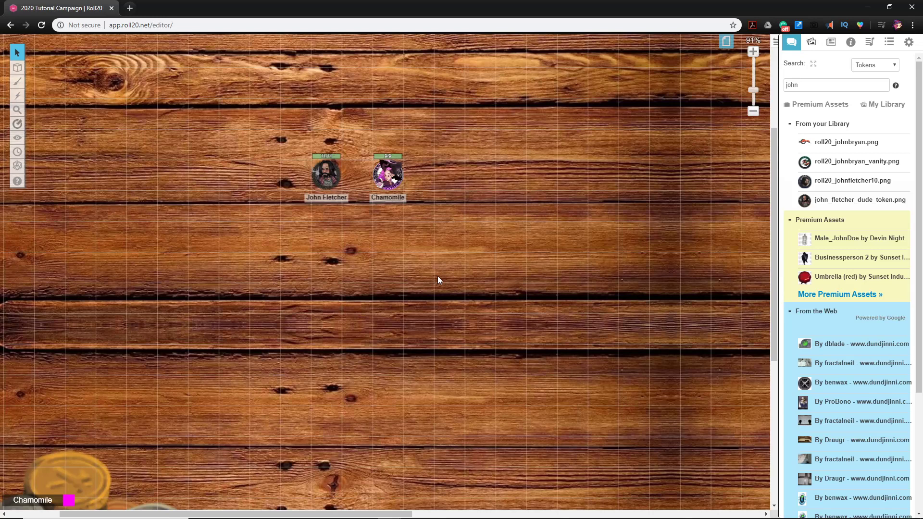
pyautogui.scroll(-3, 450, 295)
pyautogui.moveTo(470, 303); pyautogui.dragTo(454, 320)
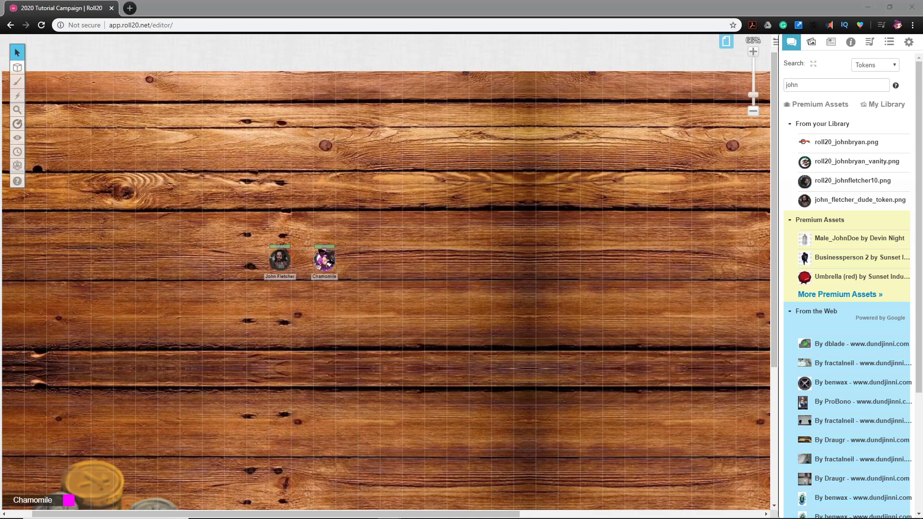
pyautogui.click(271, 372)
pyautogui.scroll(2, 257, 365)
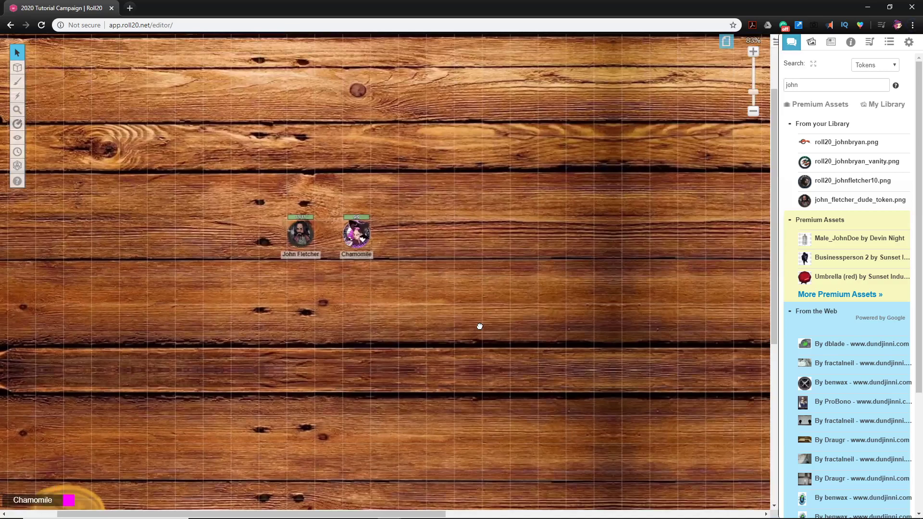
pyautogui.moveTo(478, 326); pyautogui.dragTo(394, 321)
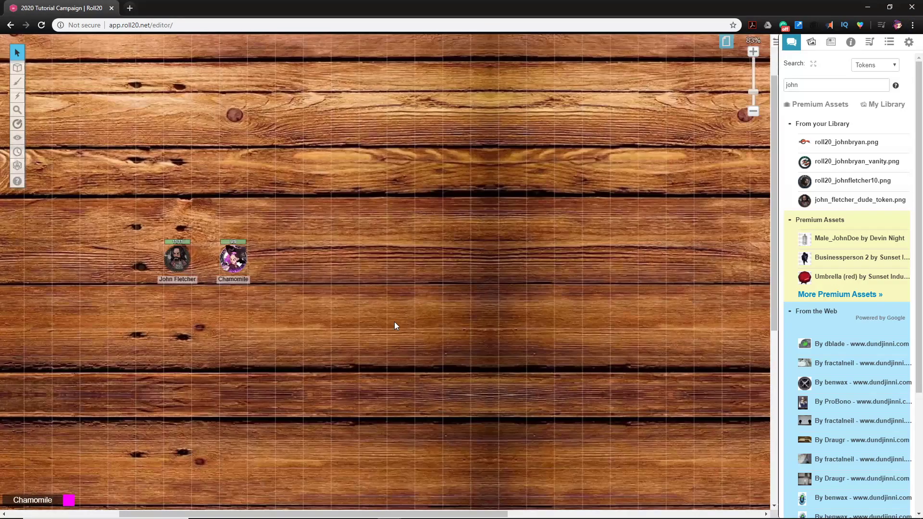
pyautogui.hscroll(-2, 263, 331)
pyautogui.scroll(-3, 356, 309)
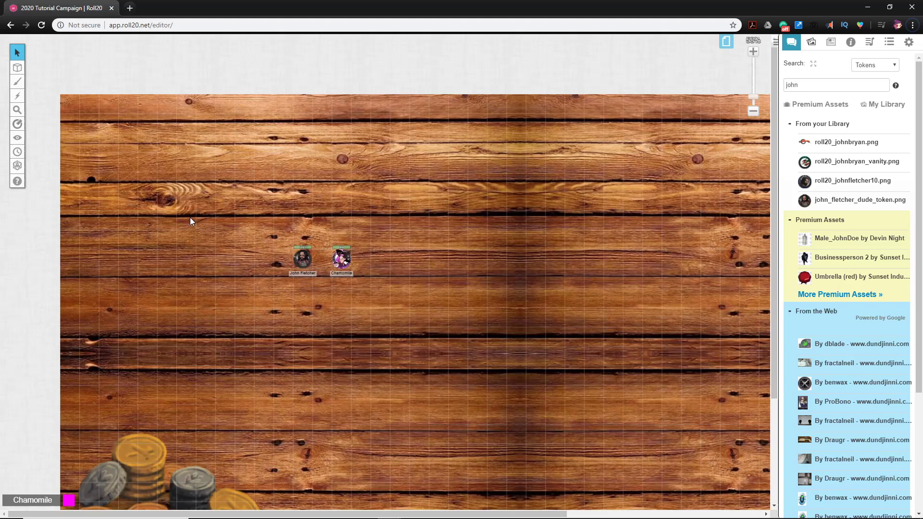
pyautogui.hscroll(10, 553, 298)
pyautogui.hscroll(-7, 395, 329)
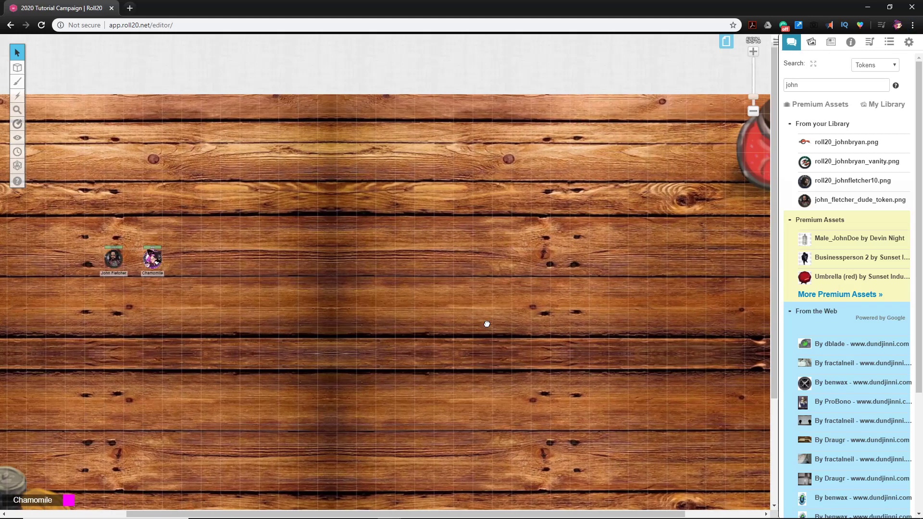
pyautogui.hscroll(3, 357, 319)
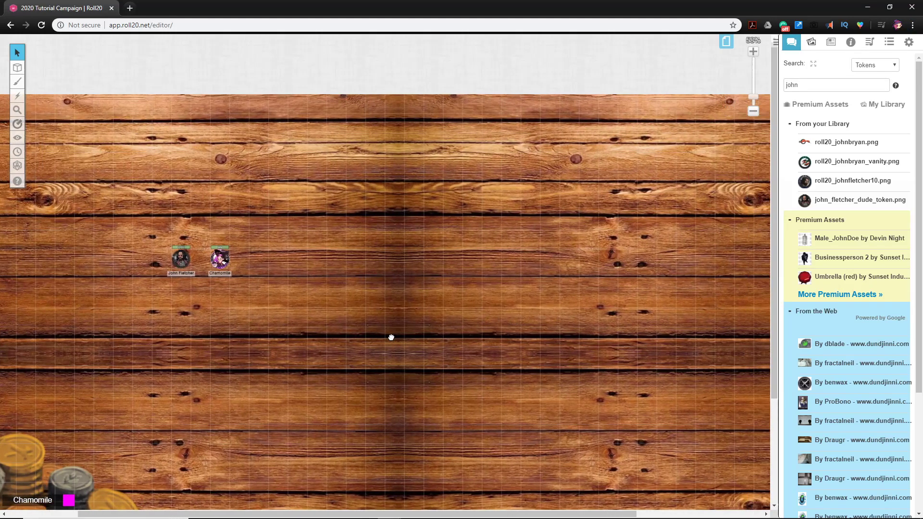
pyautogui.scroll(-3, 371, 336)
pyautogui.hscroll(-3, 385, 331)
pyautogui.moveTo(400, 322); pyautogui.dragTo(411, 318)
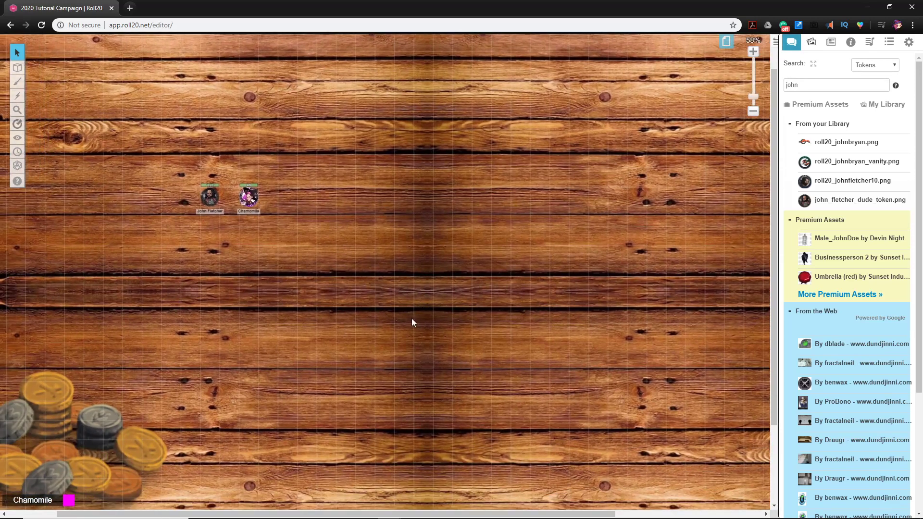
pyautogui.moveTo(304, 331); pyautogui.dragTo(326, 338)
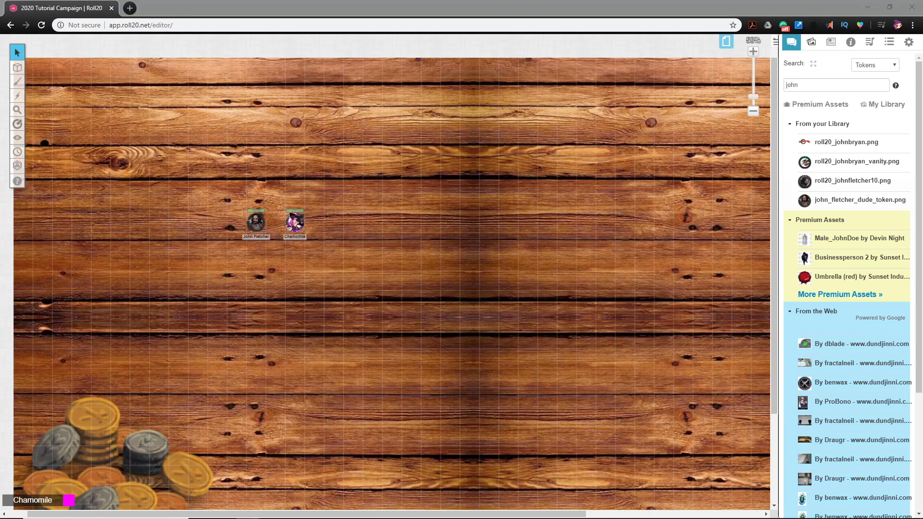
# Add the FreeLandingPage_2P image from the Delian Tomb folder in File Explorer to the map and align it with the page's upper-left corner
pyautogui.moveTo(922, 57); pyautogui.dragTo(699, 79)
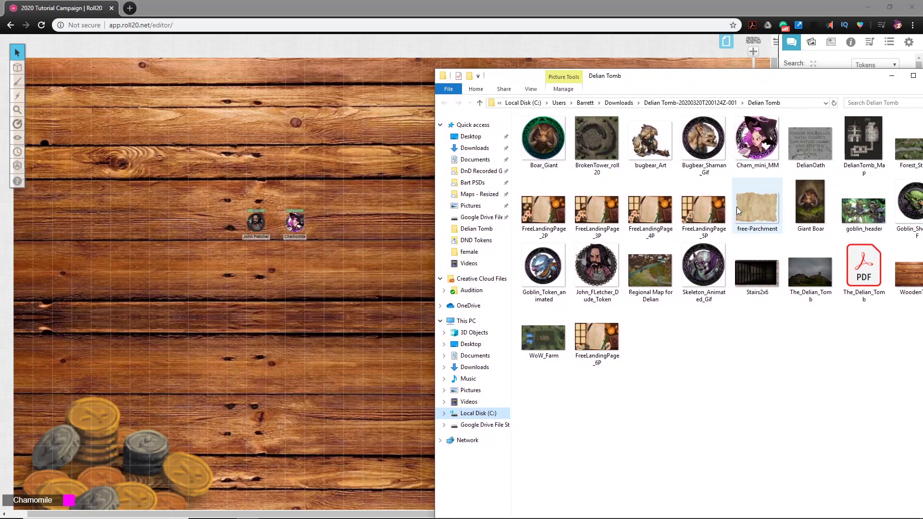
pyautogui.click(537, 206)
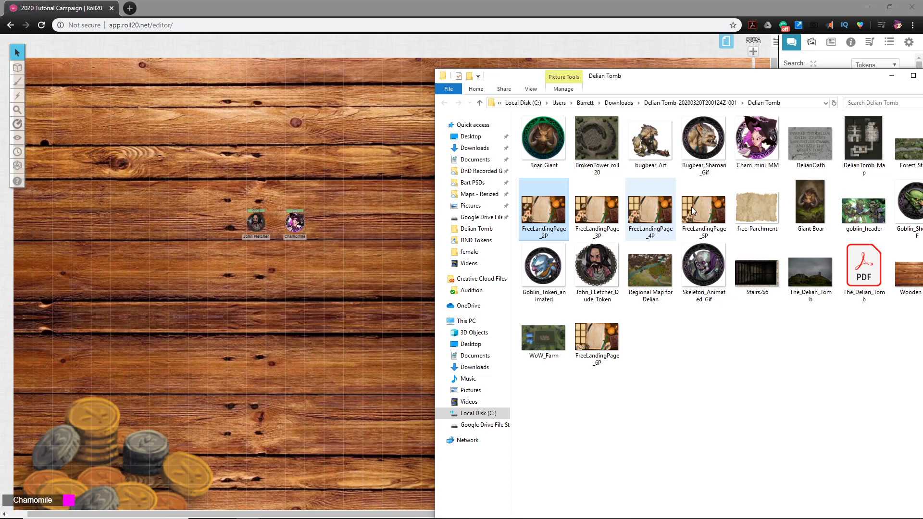
pyautogui.moveTo(535, 211); pyautogui.dragTo(189, 201)
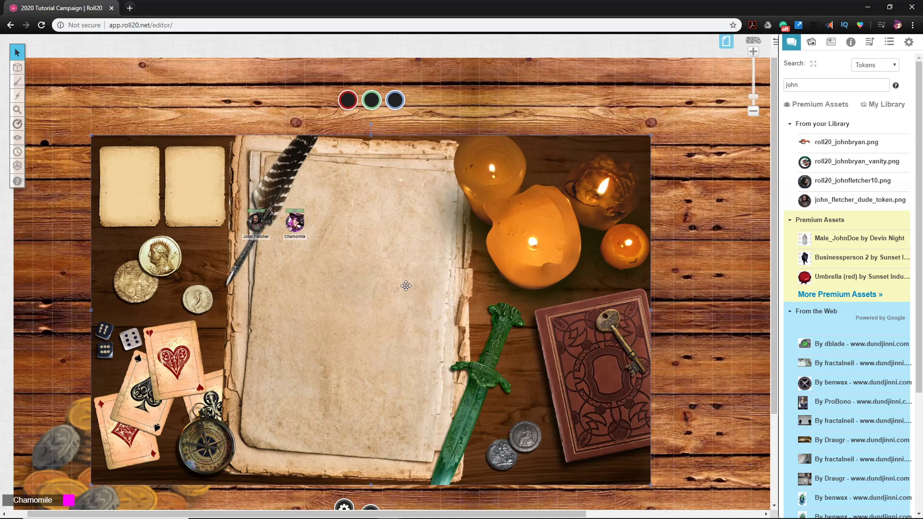
pyautogui.moveTo(409, 286)
pyautogui.mouseDown()
pyautogui.moveTo(352, 227)
pyautogui.moveTo(398, 285)
pyautogui.mouseUp()
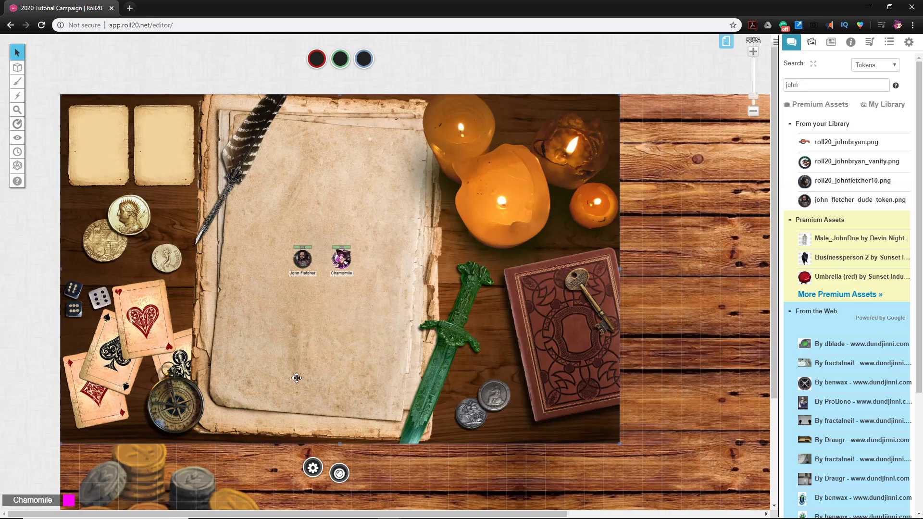
pyautogui.moveTo(579, 333); pyautogui.dragTo(607, 339)
pyautogui.moveTo(233, 213); pyautogui.dragTo(211, 226)
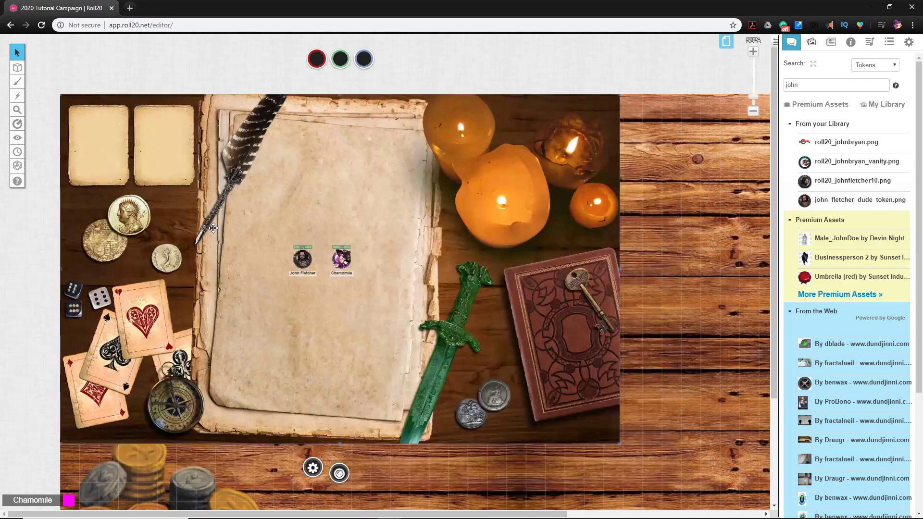
# Open the landing page image's Set Dimensions settings and switch the measurement from pixels to Units
pyautogui.rightClick(270, 242)
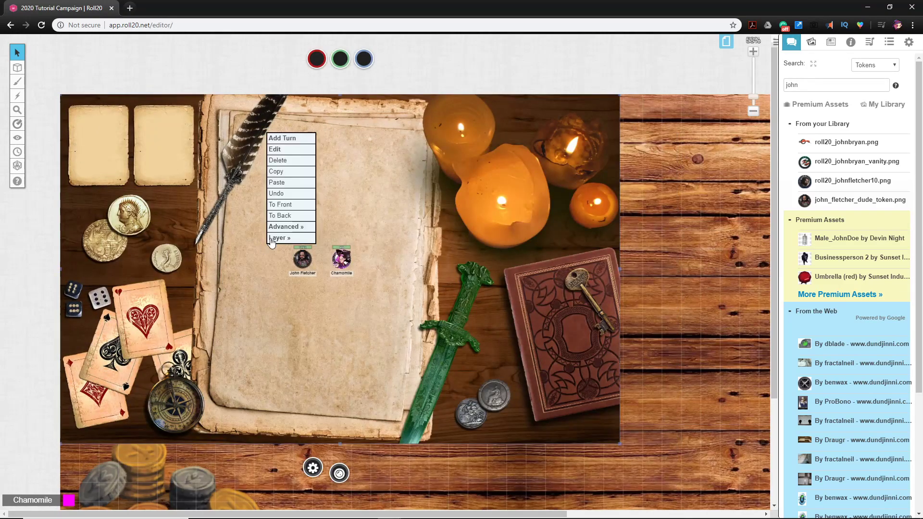
pyautogui.click(277, 319)
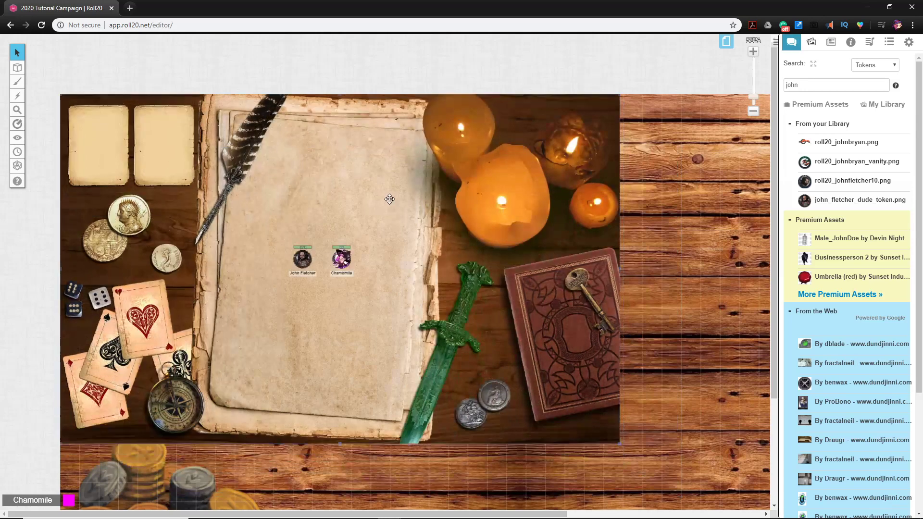
pyautogui.rightClick(387, 207)
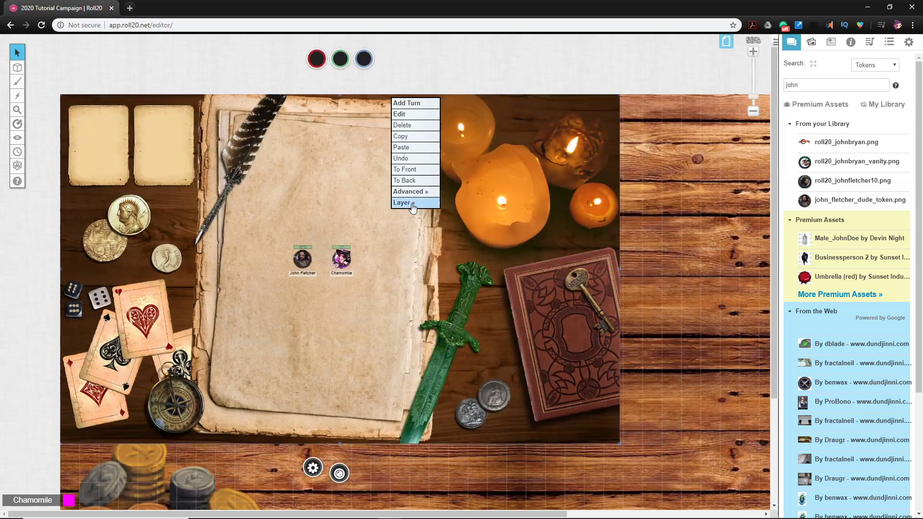
pyautogui.moveTo(414, 206)
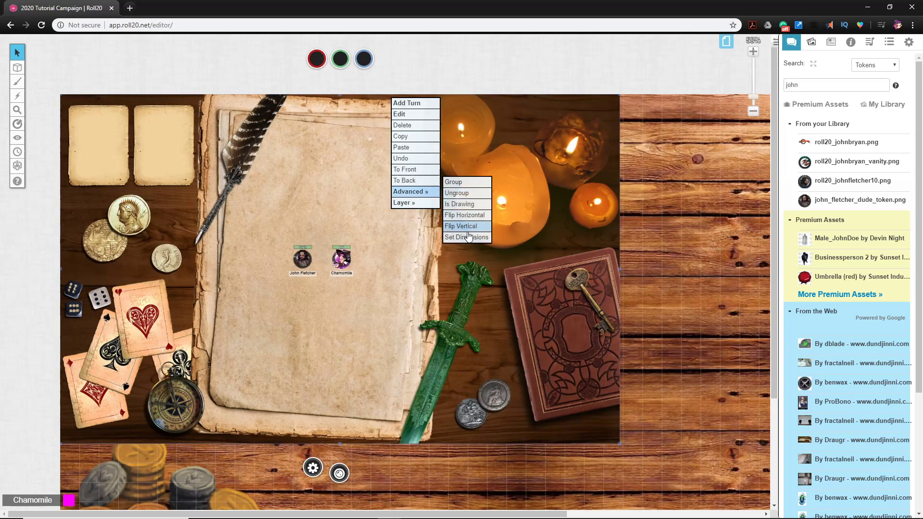
pyautogui.click(466, 237)
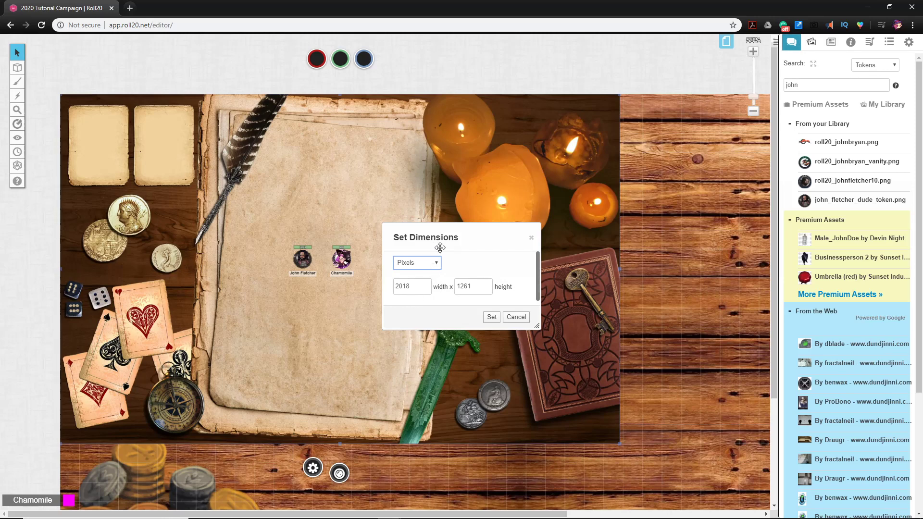
pyautogui.click(431, 263)
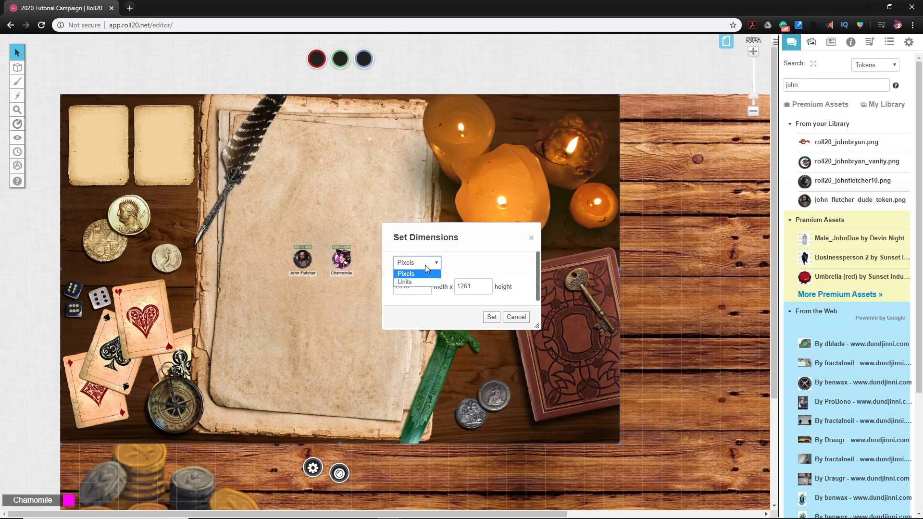
pyautogui.click(422, 283)
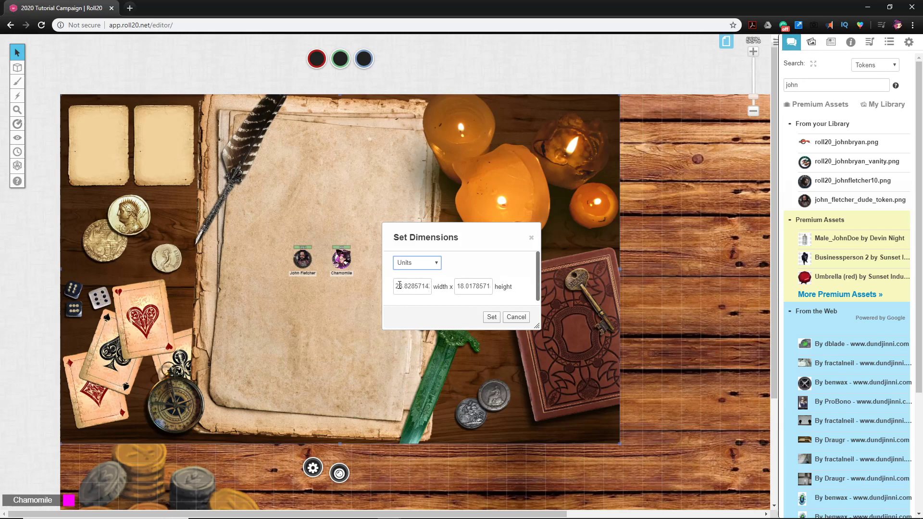
# Resize the landing page image to 28 units wide by 18 units high
pyautogui.moveTo(396, 286); pyautogui.dragTo(432, 290)
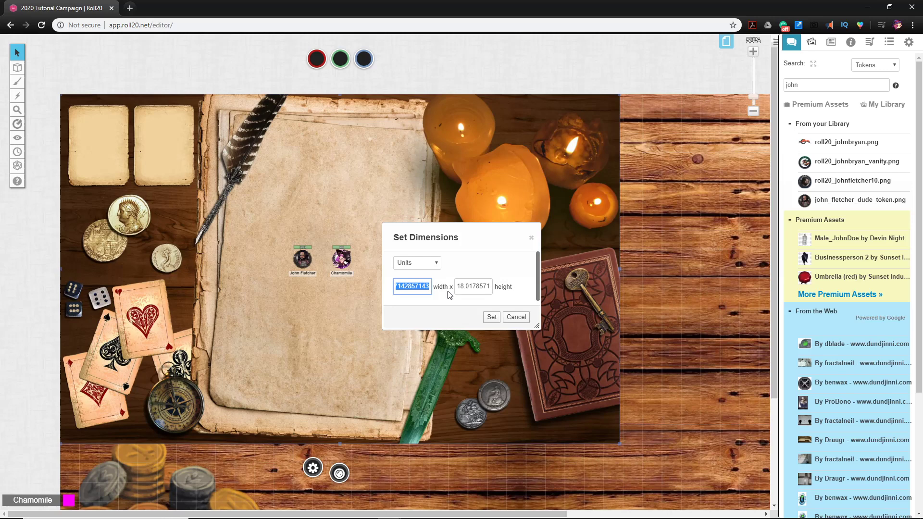
pyautogui.write('28')
pyautogui.click(474, 285)
pyautogui.doubleClick(475, 285)
pyautogui.write('18')
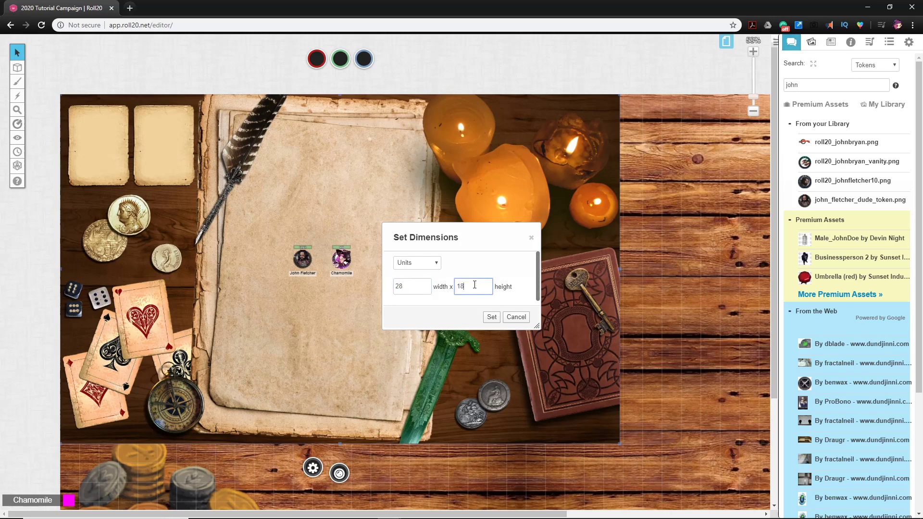
pyautogui.click(490, 318)
pyautogui.moveTo(490, 318); pyautogui.dragTo(473, 306)
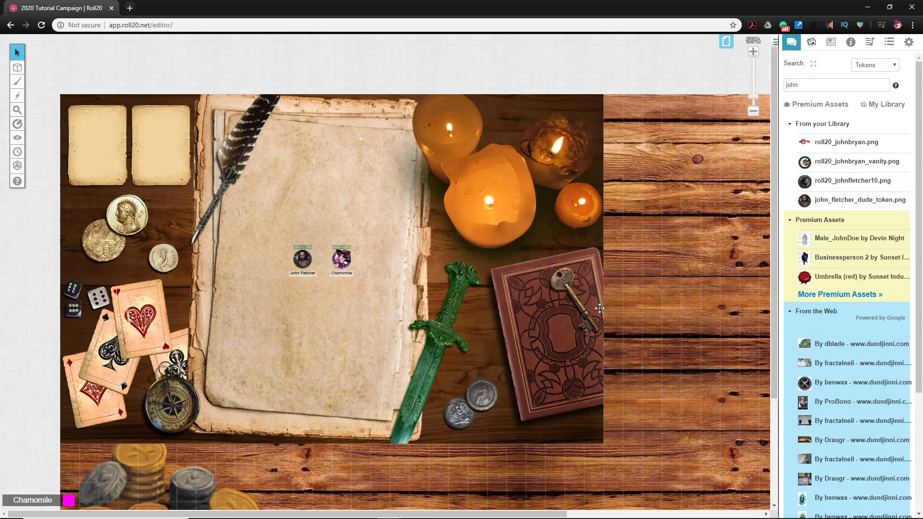
# Delete the wooden plank background, red potion and coin pile from the Map & Background layer, and return to the Objects & Tokens layer
pyautogui.moveTo(665, 364); pyautogui.dragTo(558, 355)
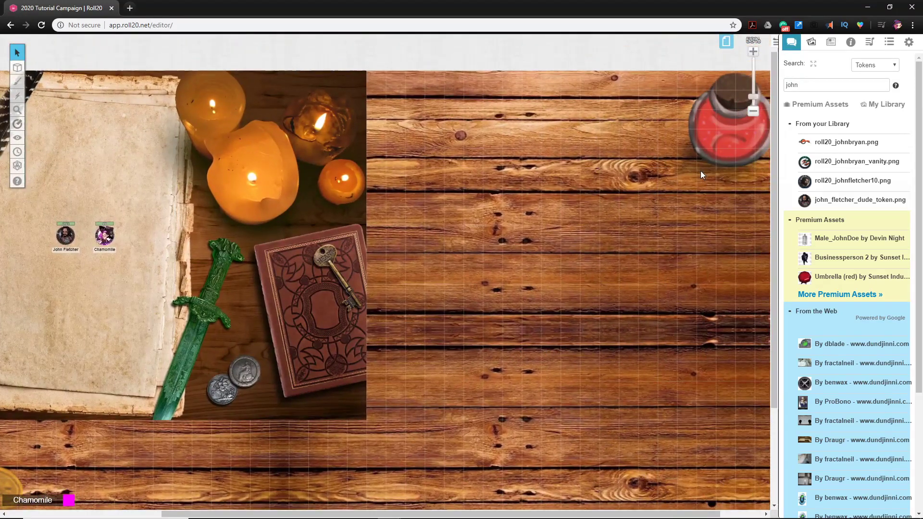
pyautogui.click(43, 66)
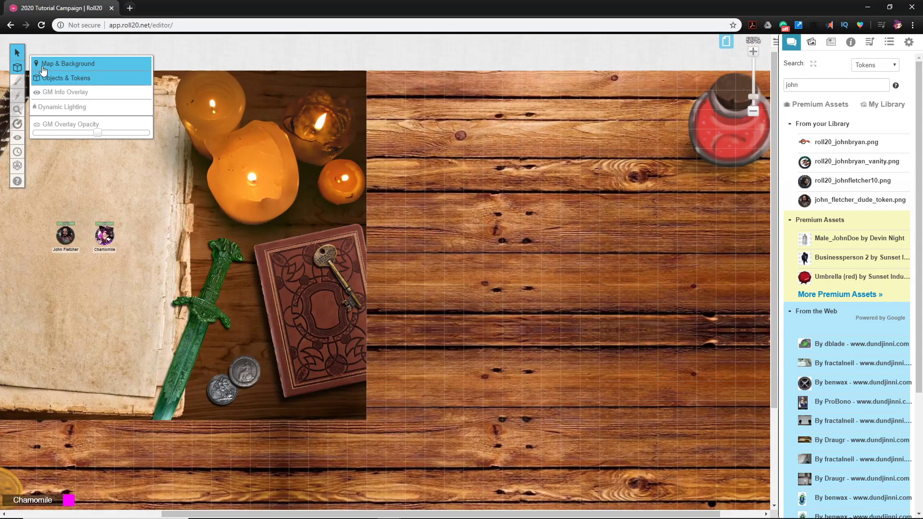
pyautogui.click(545, 227)
pyautogui.press('Delete')
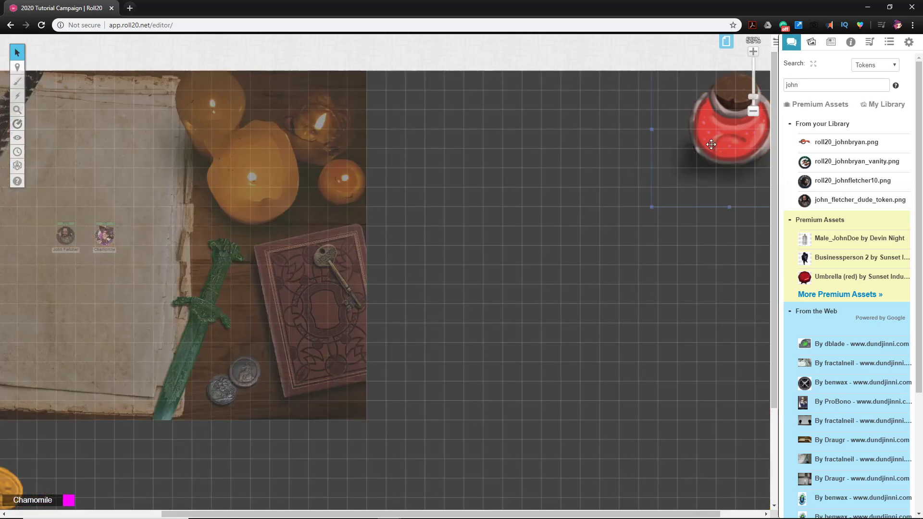
pyautogui.hotkey('ctrl', 'z')
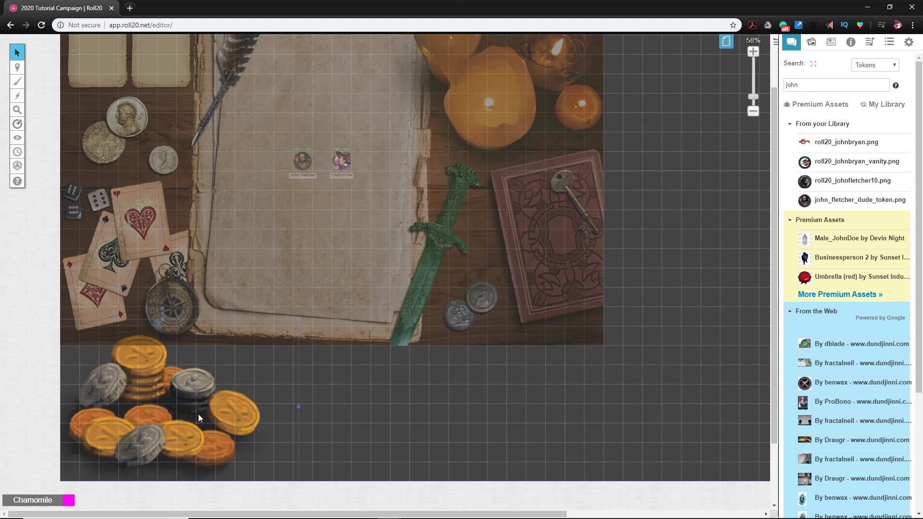
pyautogui.scroll(2, 569, 310)
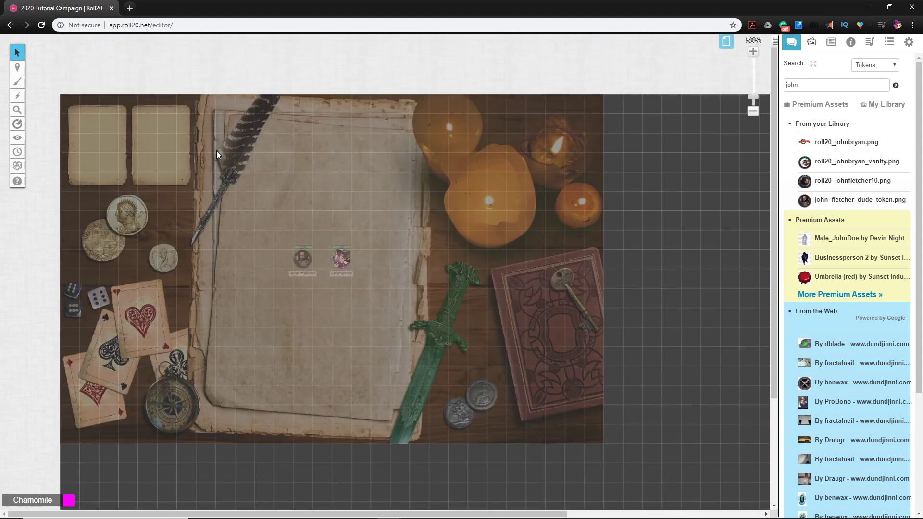
pyautogui.moveTo(20, 69)
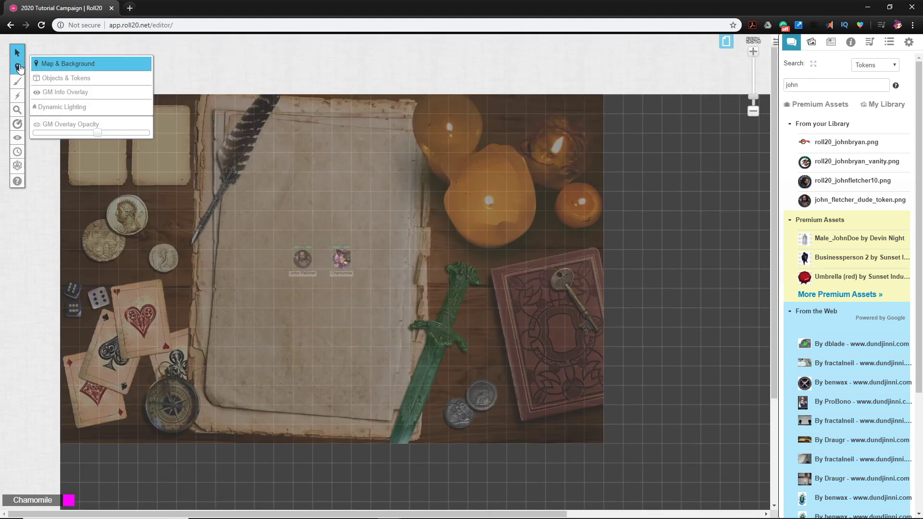
pyautogui.click(62, 80)
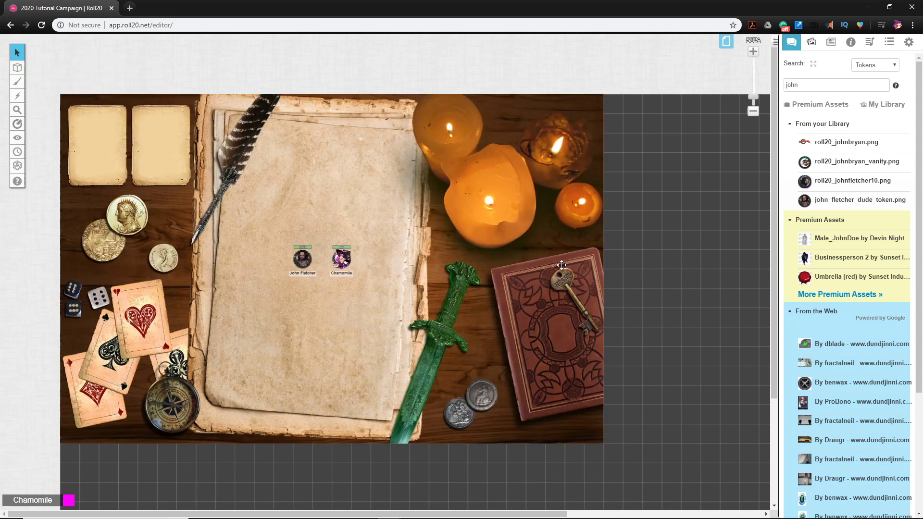
# Move the landing page background image from the token layer to the Map Layer
pyautogui.moveTo(623, 297); pyautogui.dragTo(532, 336)
pyautogui.hscroll(-7, 526, 354)
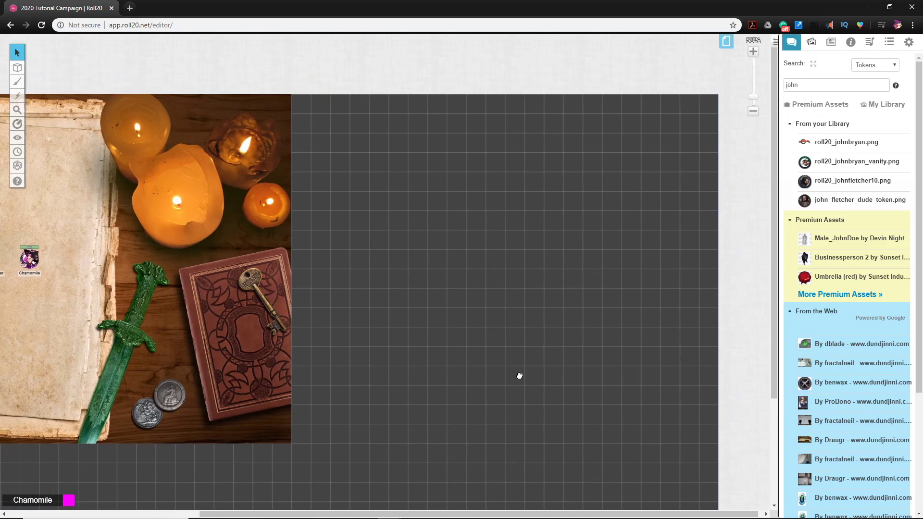
pyautogui.hscroll(-4, 511, 358)
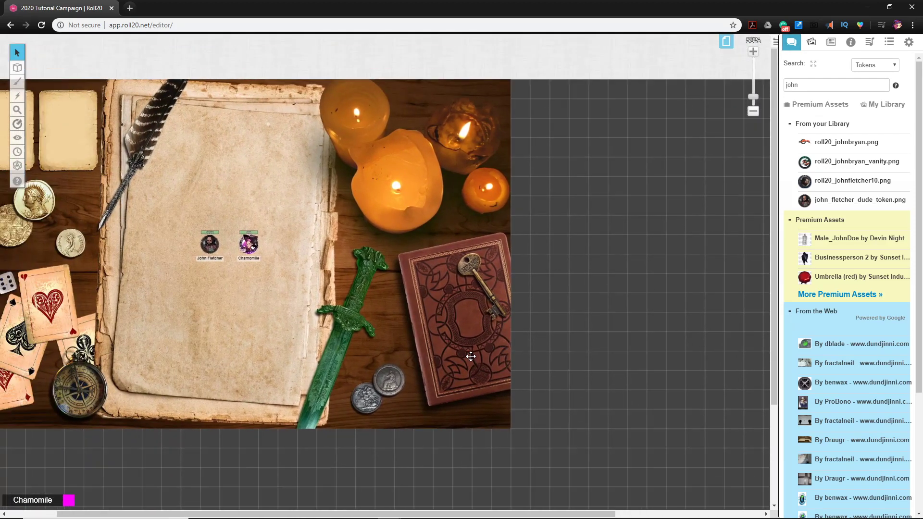
pyautogui.scroll(-3, 366, 263)
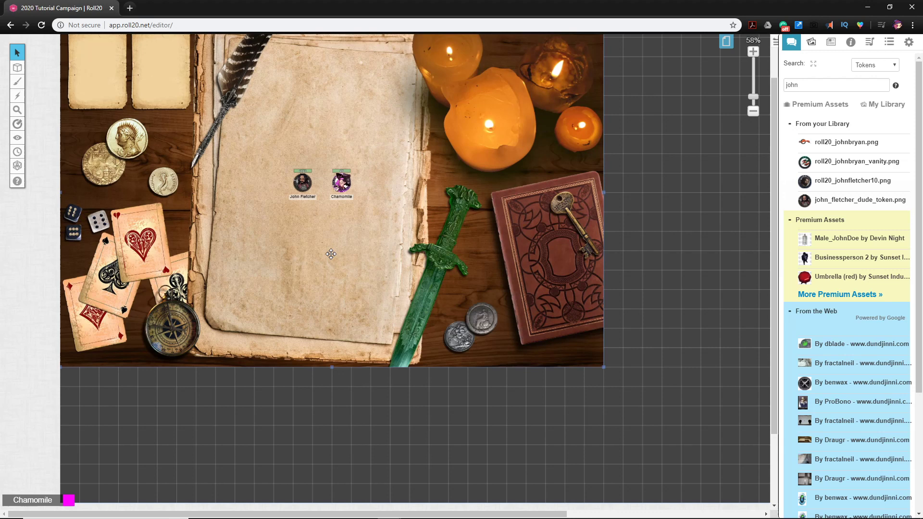
pyautogui.scroll(3, 604, 288)
pyautogui.hscroll(2, 591, 313)
pyautogui.moveTo(574, 325); pyautogui.dragTo(561, 324)
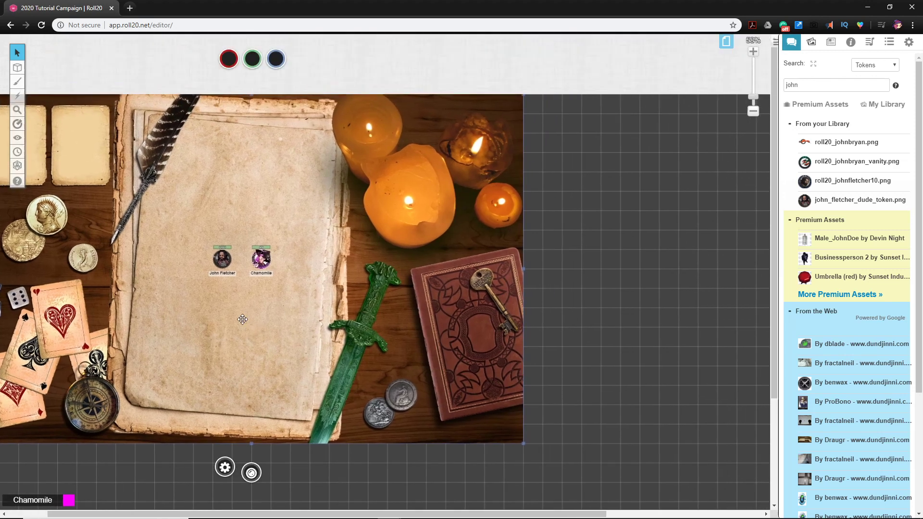
pyautogui.rightClick(251, 326)
pyautogui.moveTo(278, 321)
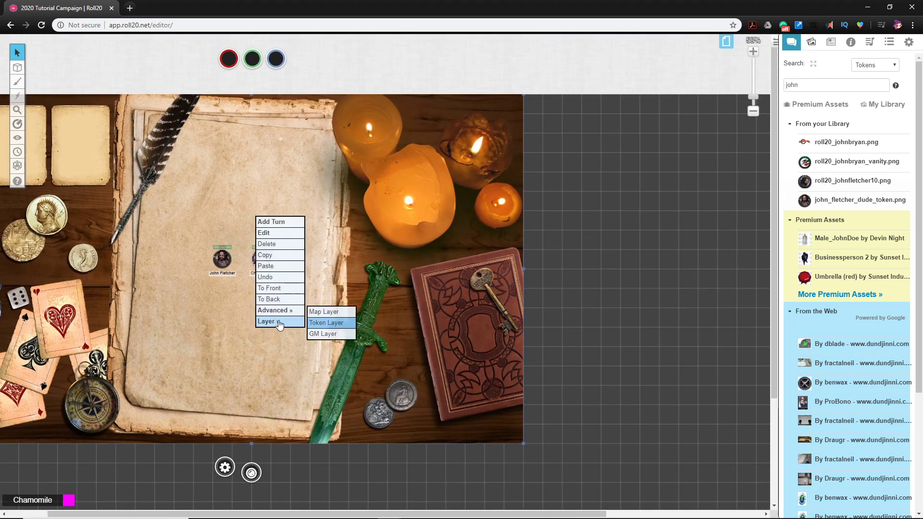
pyautogui.click(322, 312)
pyautogui.hscroll(-3, 223, 336)
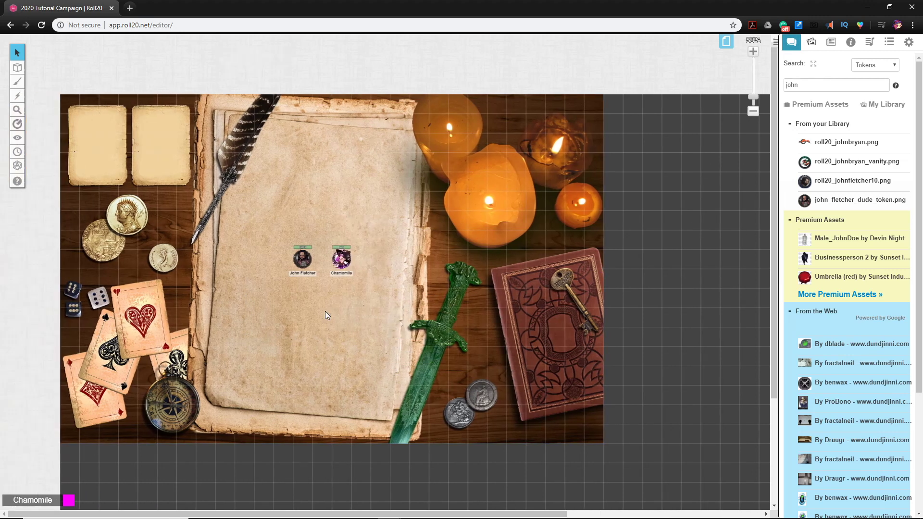
pyautogui.moveTo(424, 293)
pyautogui.mouseDown()
pyautogui.moveTo(412, 293)
pyautogui.moveTo(423, 293)
pyautogui.mouseUp()
pyautogui.rightClick(278, 284)
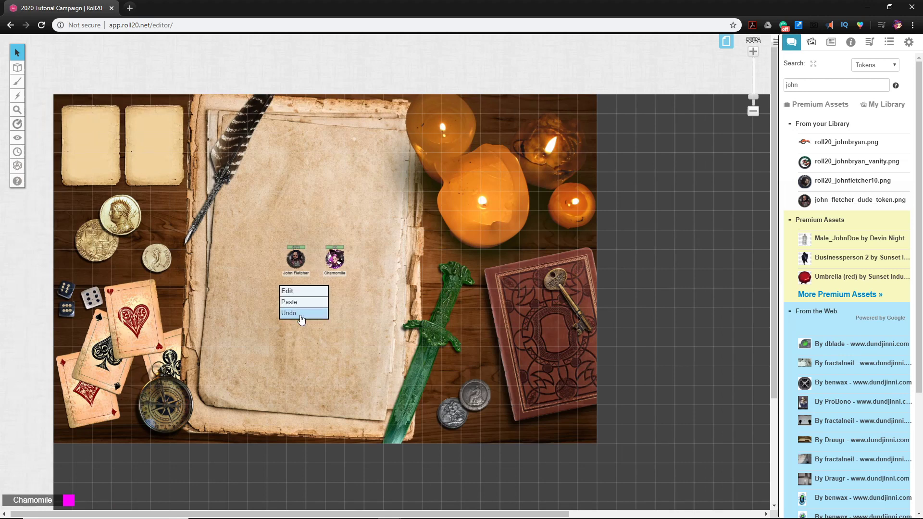
pyautogui.click(610, 317)
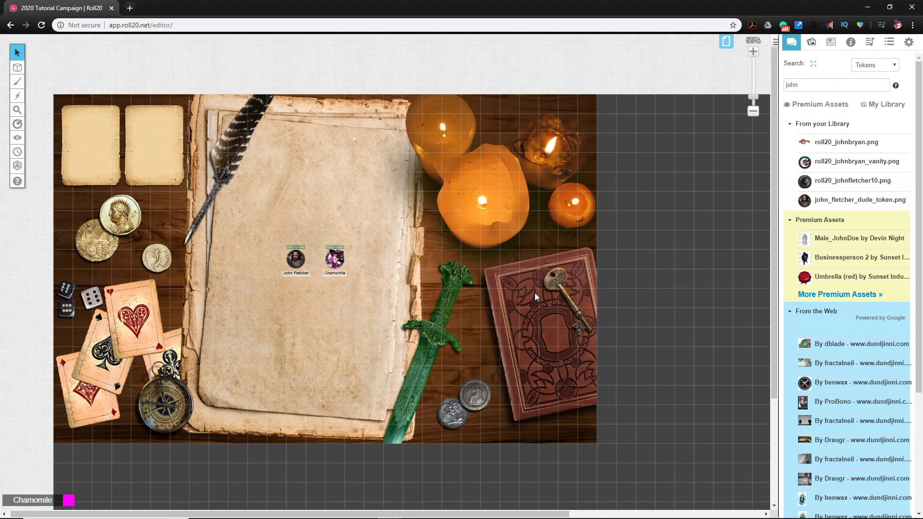
pyautogui.hscroll(4, 514, 300)
pyautogui.hscroll(3, 513, 252)
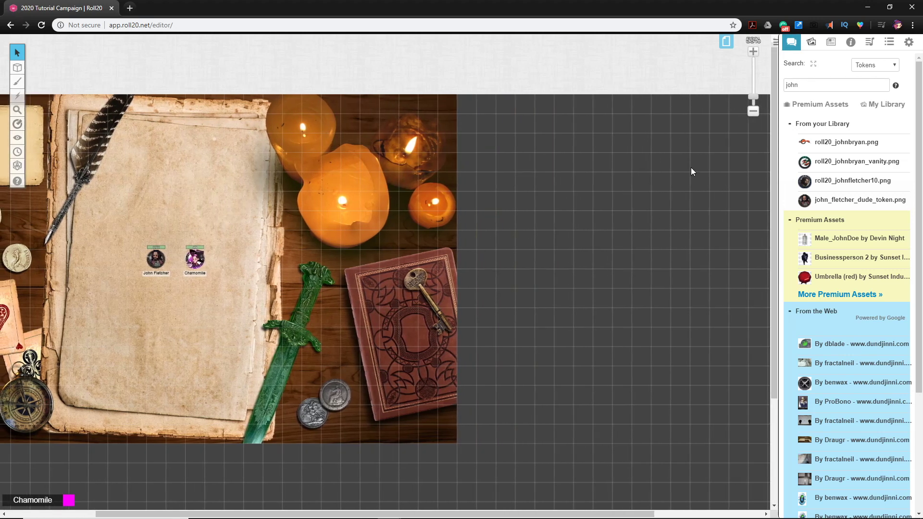
pyautogui.hscroll(-7, 353, 193)
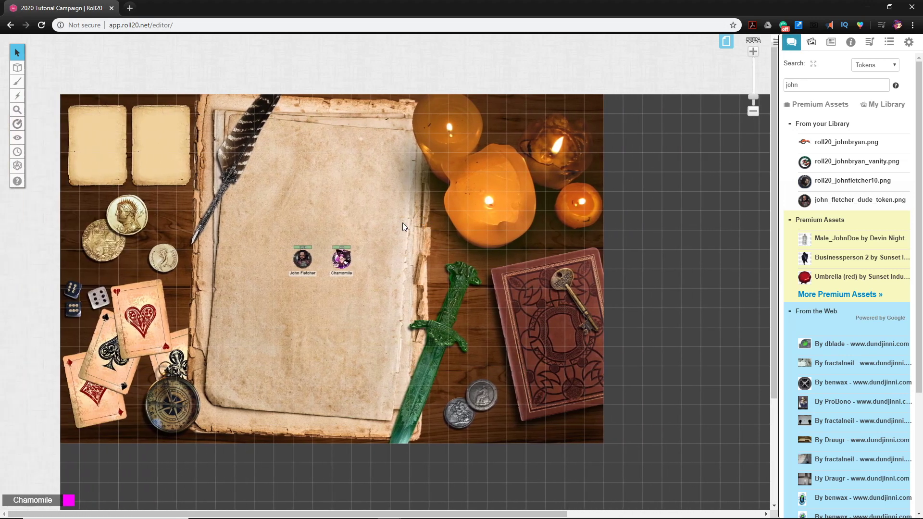
# Set the Start page's size to 28 units wide by 18 units high and close the page list
pyautogui.click(725, 45)
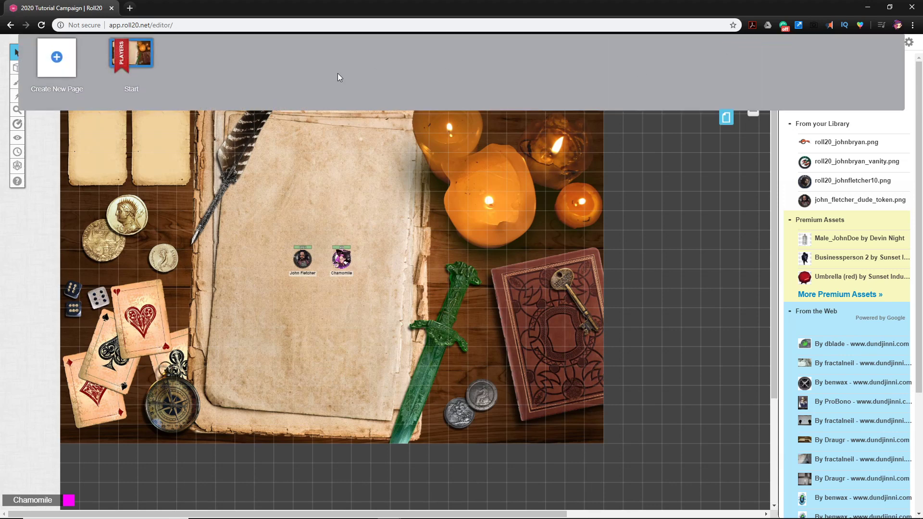
pyautogui.moveTo(127, 54)
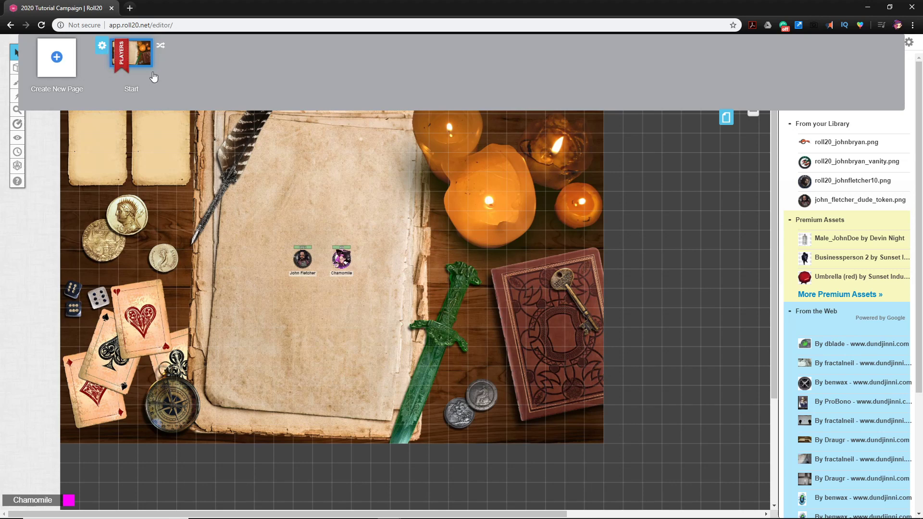
pyautogui.click(102, 46)
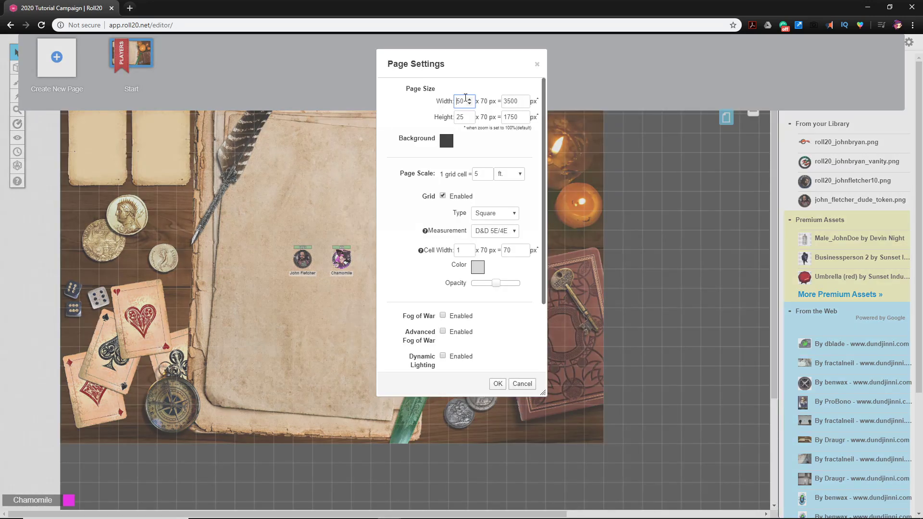
pyautogui.moveTo(466, 97); pyautogui.dragTo(454, 98)
pyautogui.press('BackSpace')
pyautogui.write('28')
pyautogui.press('Tab')
pyautogui.press('Tab')
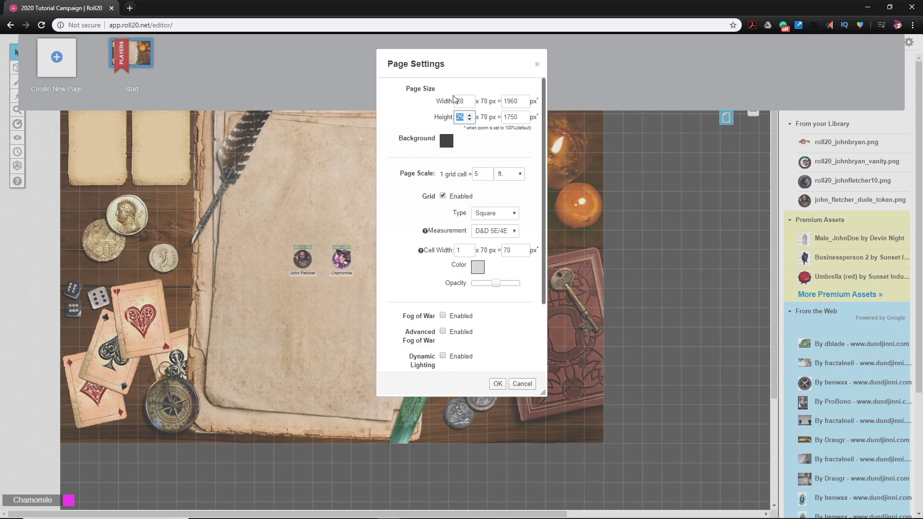
pyautogui.write('18')
pyautogui.click(416, 117)
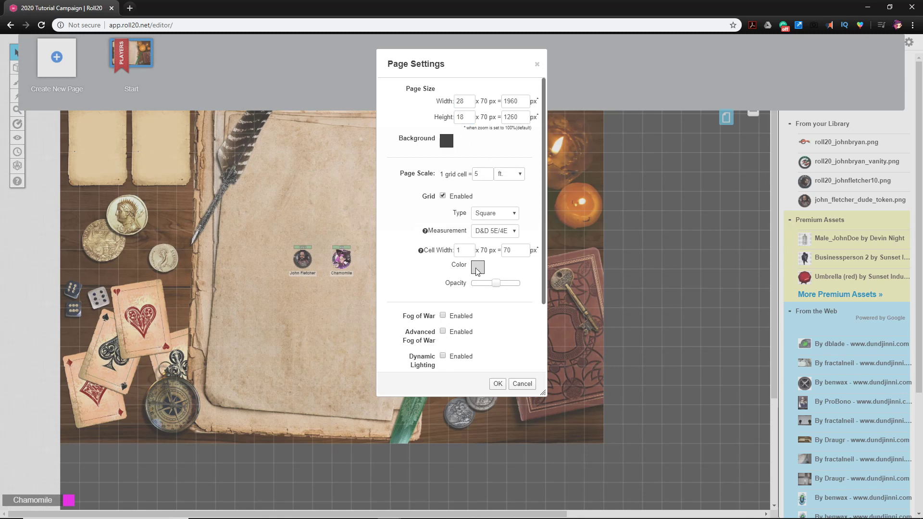
pyautogui.click(497, 384)
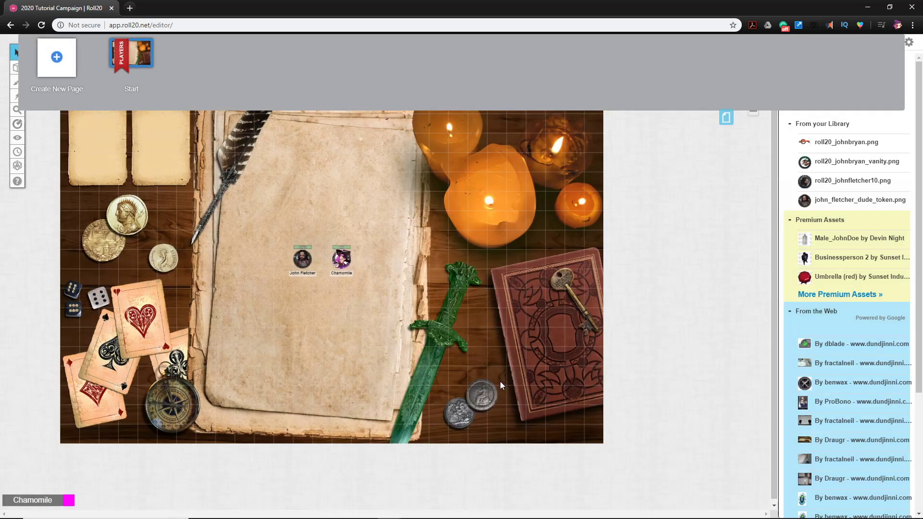
pyautogui.click(727, 119)
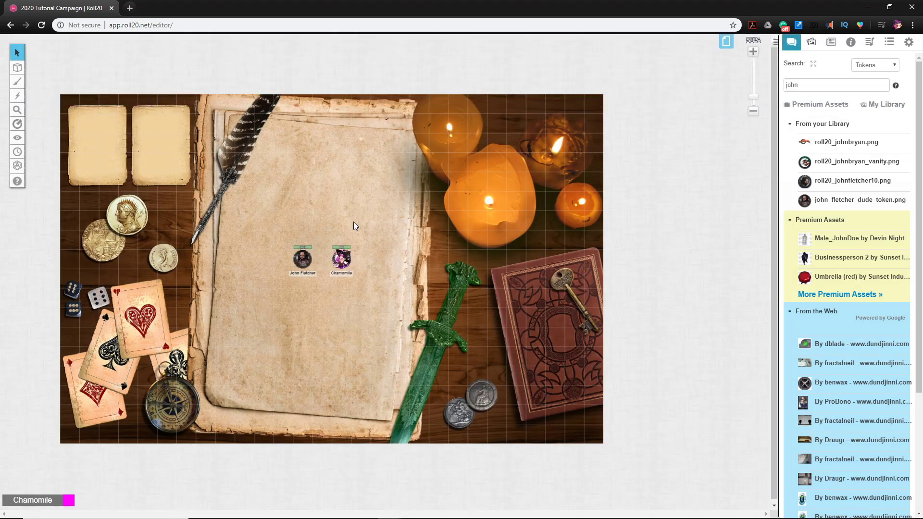
# Move the two character tokens from the central parchment onto the two small parchment cards, one on each
pyautogui.scroll(1, 318, 259)
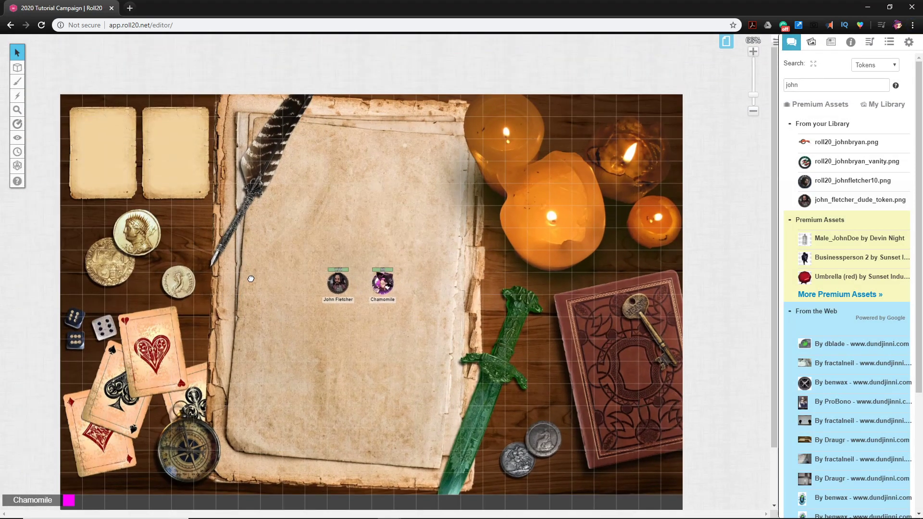
pyautogui.moveTo(336, 287); pyautogui.dragTo(94, 149)
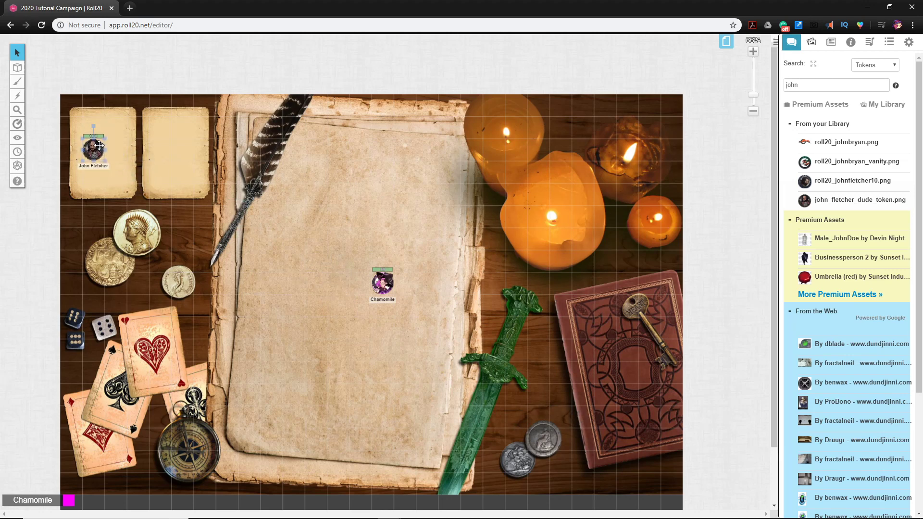
pyautogui.moveTo(370, 286); pyautogui.dragTo(160, 149)
pyautogui.click(361, 285)
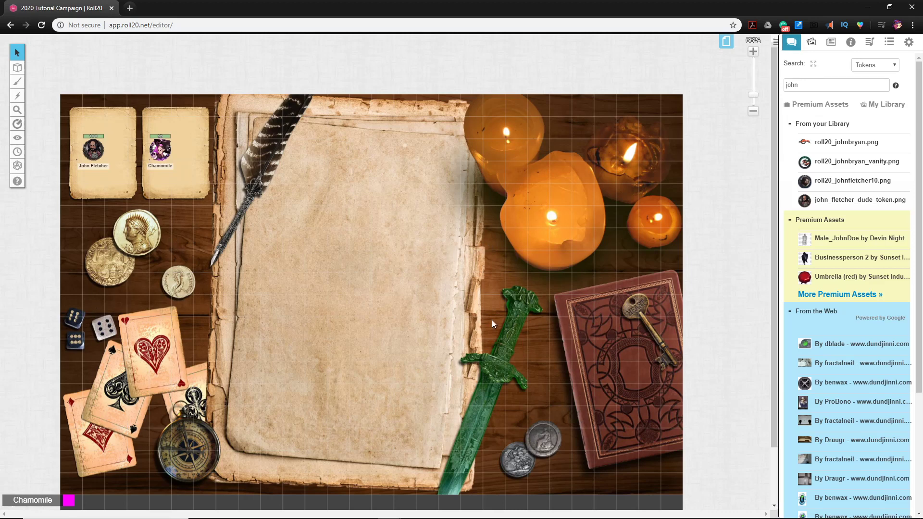
# Clear the art library search and add regional-map-for-delian.png from Recent Uploads to the central parchment
pyautogui.scroll(1, 462, 256)
pyautogui.moveTo(341, 231); pyautogui.dragTo(385, 244)
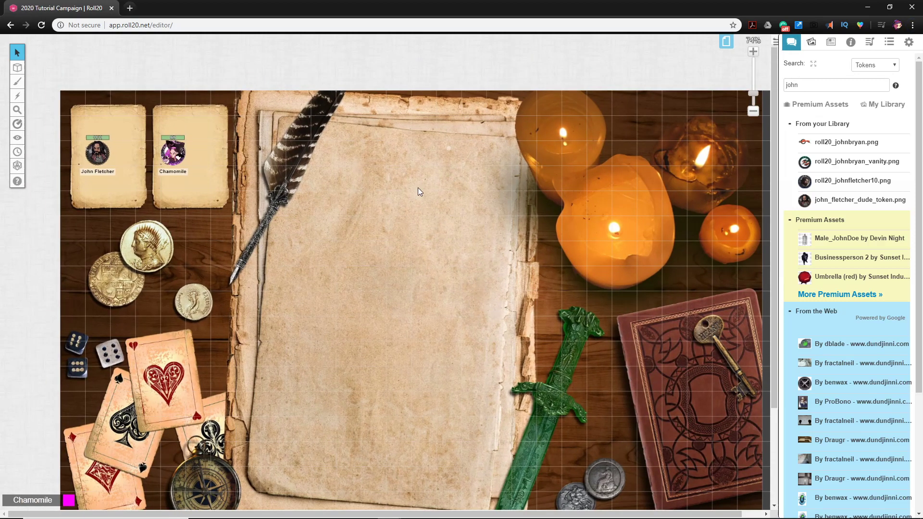
pyautogui.moveTo(535, 322); pyautogui.dragTo(511, 324)
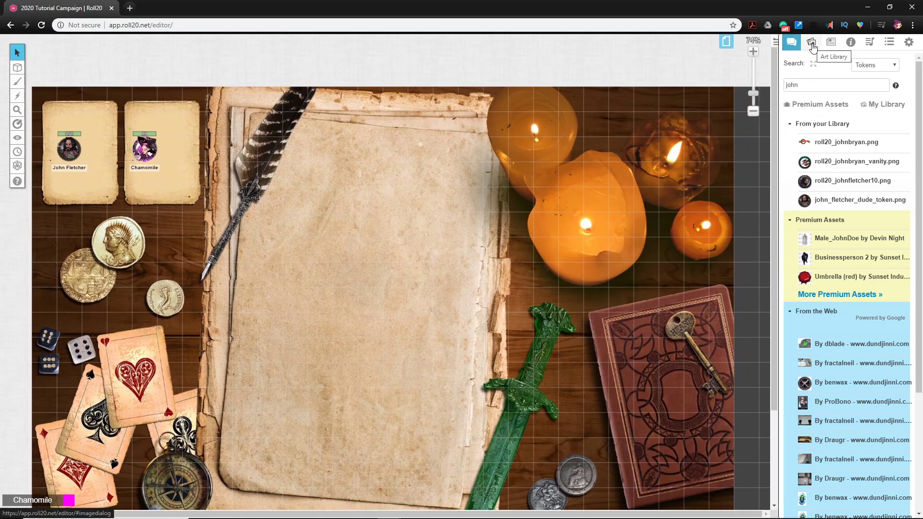
pyautogui.moveTo(799, 84); pyautogui.dragTo(779, 84)
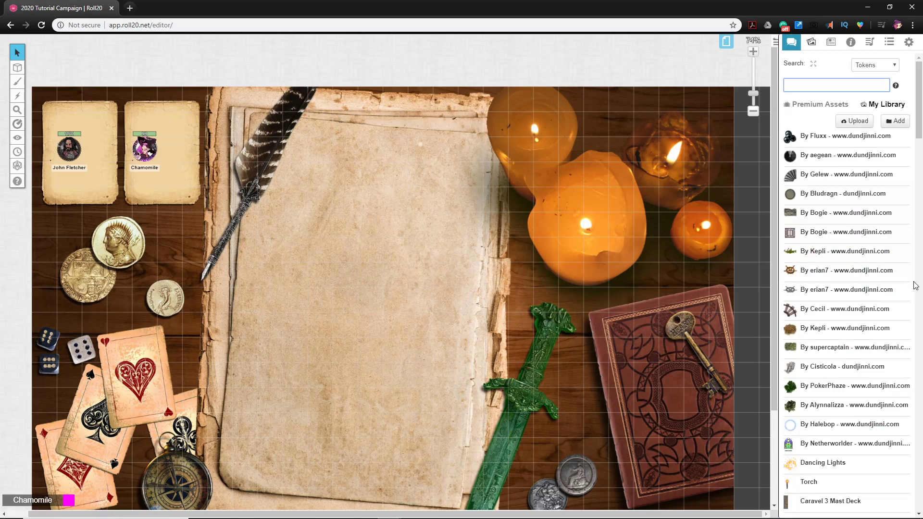
pyautogui.scroll(-7, 855, 279)
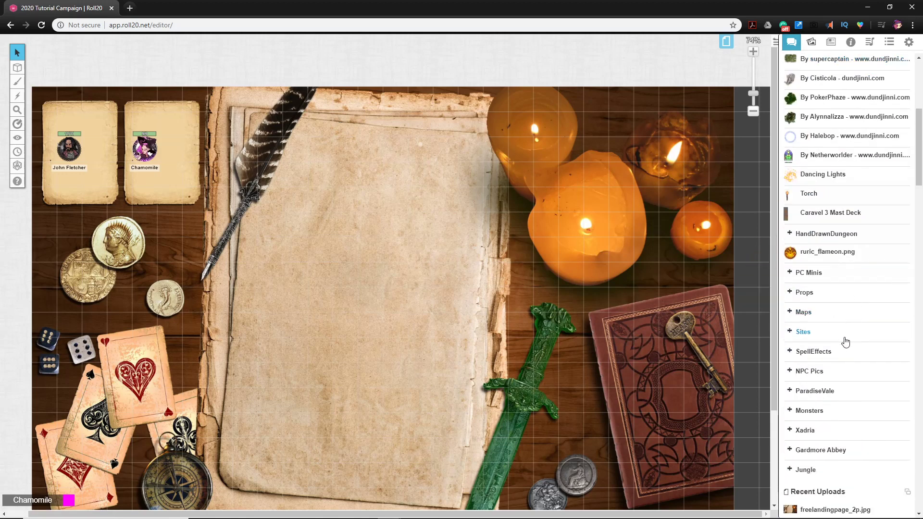
pyautogui.scroll(-1, 840, 329)
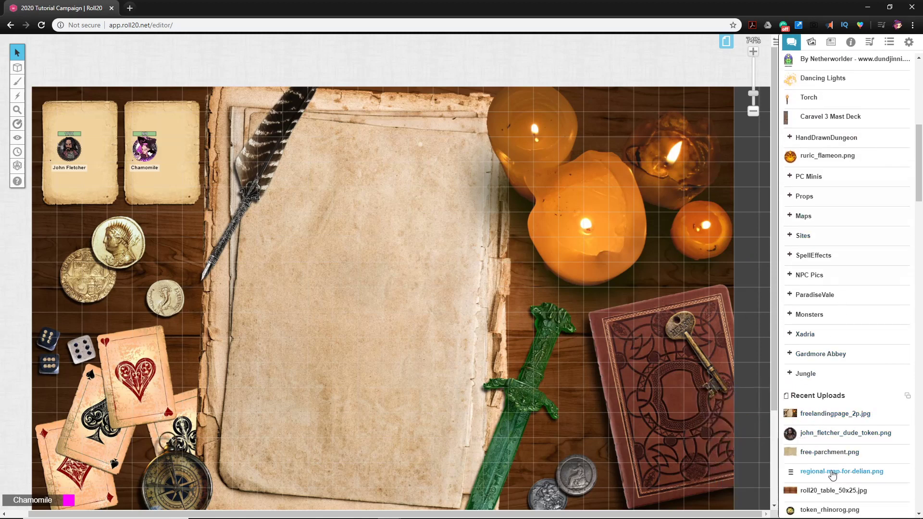
pyautogui.moveTo(812, 471); pyautogui.dragTo(284, 270)
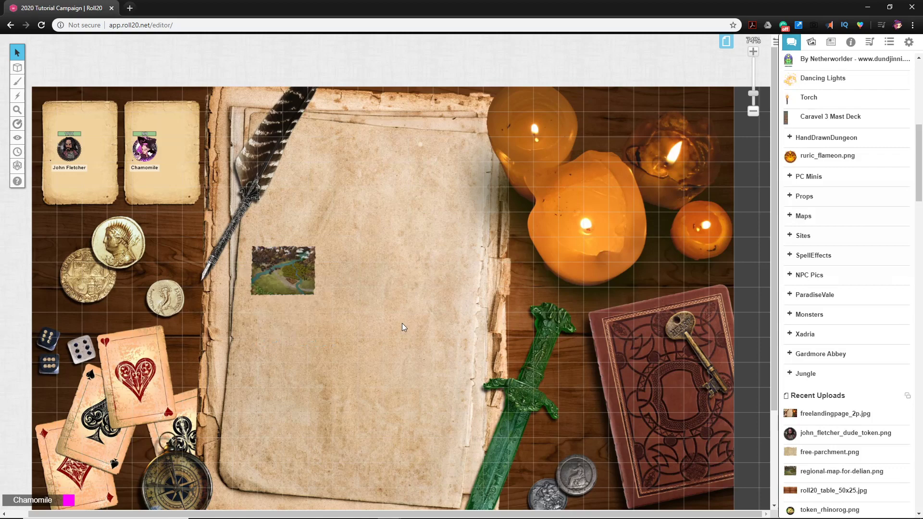
# Enlarge the regional map to about the parchment's width and position it over the parchment's lower part, overlapping the sword
pyautogui.click(283, 267)
pyautogui.moveTo(319, 297); pyautogui.dragTo(627, 469)
pyautogui.moveTo(529, 391); pyautogui.dragTo(453, 385)
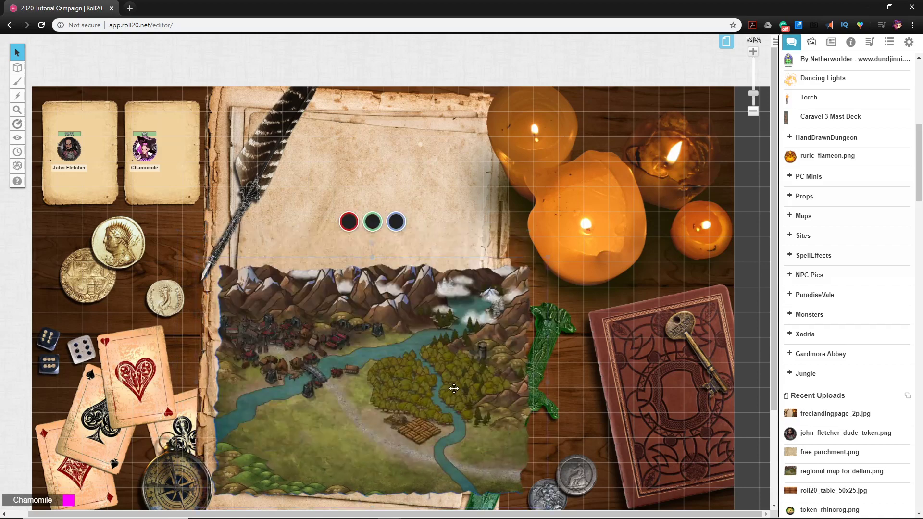
pyautogui.doubleClick(453, 385)
pyautogui.click(599, 360)
pyautogui.moveTo(446, 325); pyautogui.dragTo(429, 335)
pyautogui.click(340, 155)
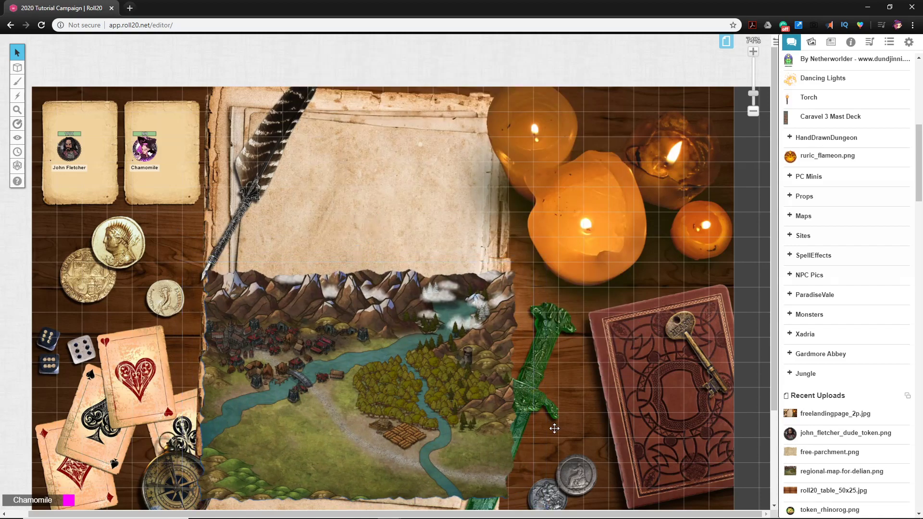
pyautogui.moveTo(434, 381); pyautogui.dragTo(461, 360)
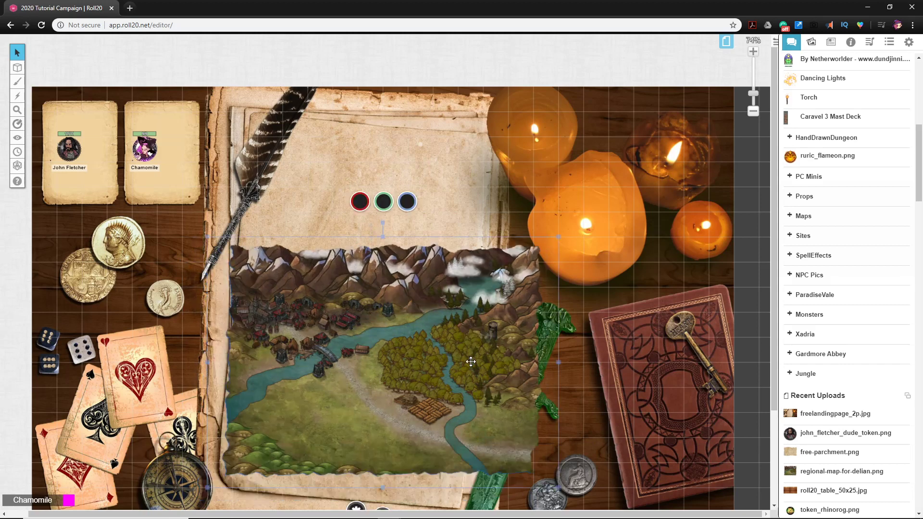
pyautogui.click(624, 421)
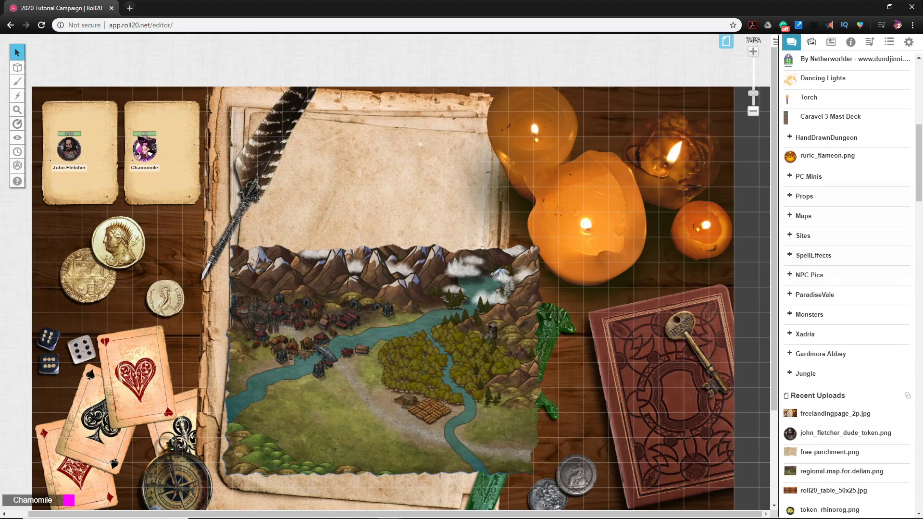
pyautogui.moveTo(750, 517)
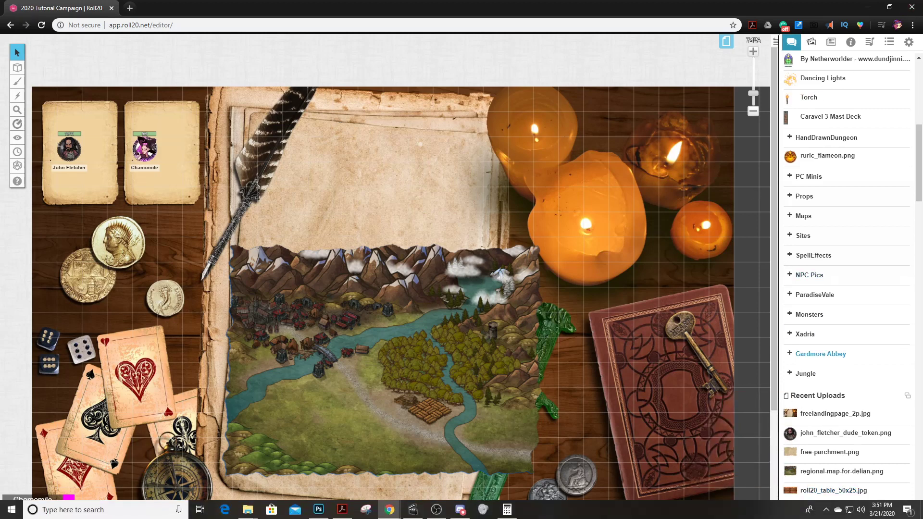